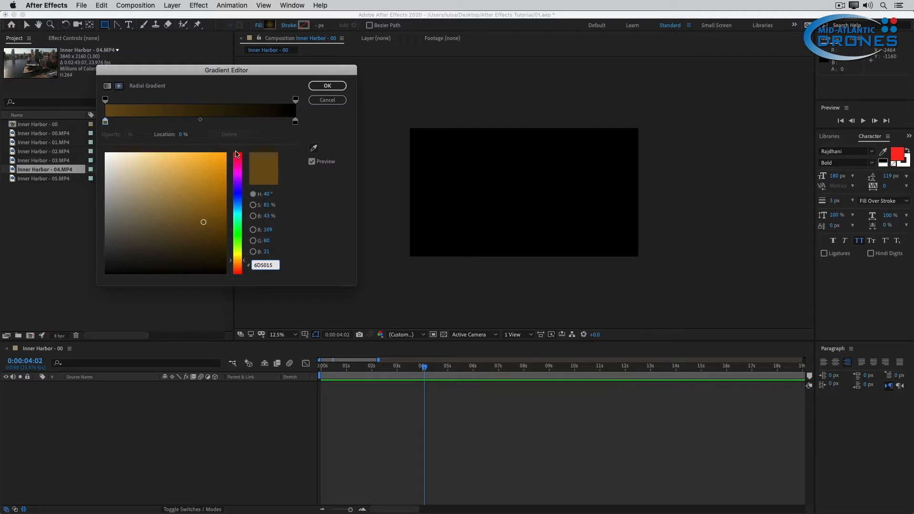
# Set the shape fill type to Solid Color, discarding any gradient color change
pyautogui.click(237, 153)
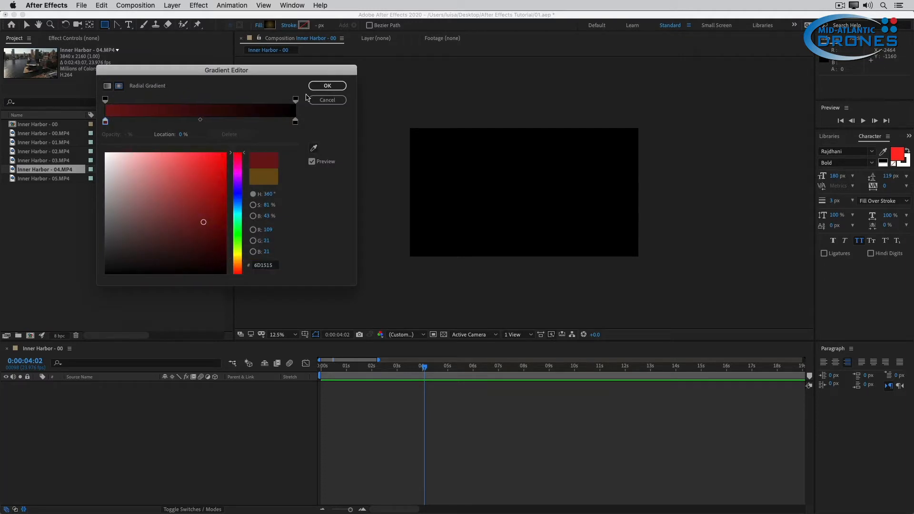
pyautogui.click(328, 100)
pyautogui.click(259, 26)
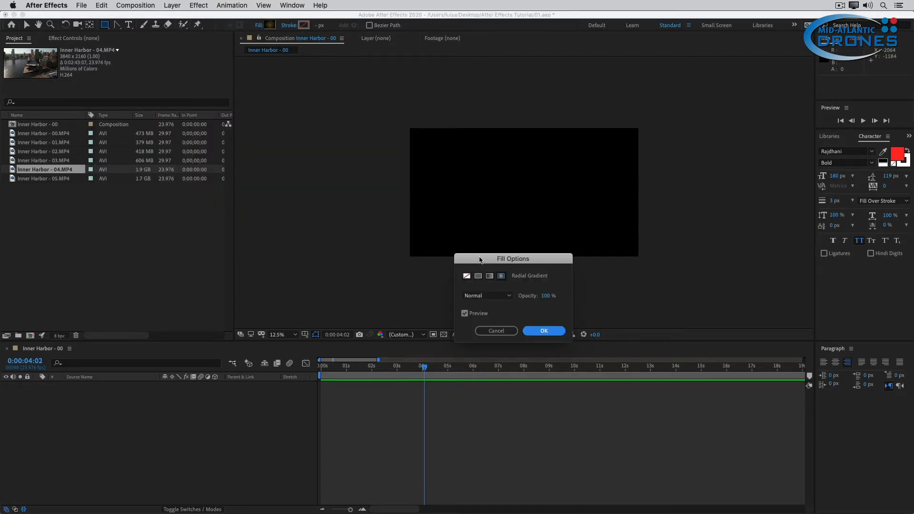
pyautogui.click(478, 276)
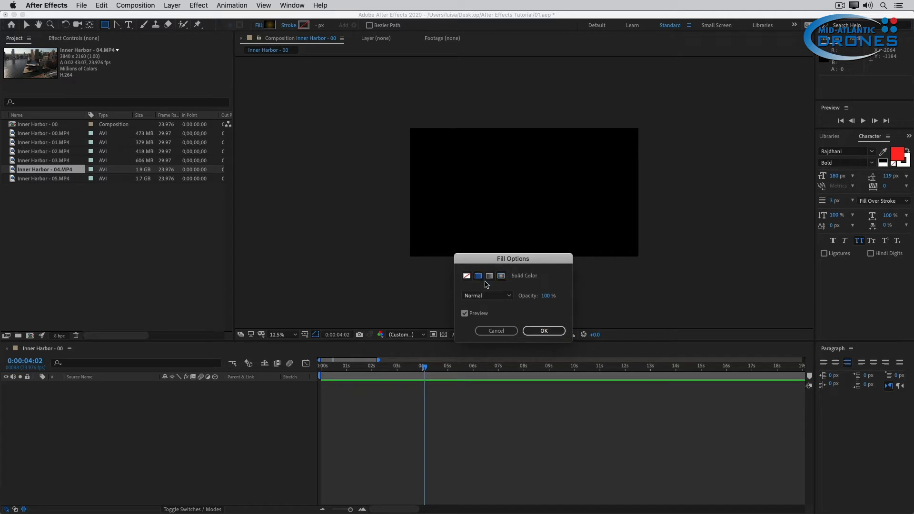
pyautogui.press('Return')
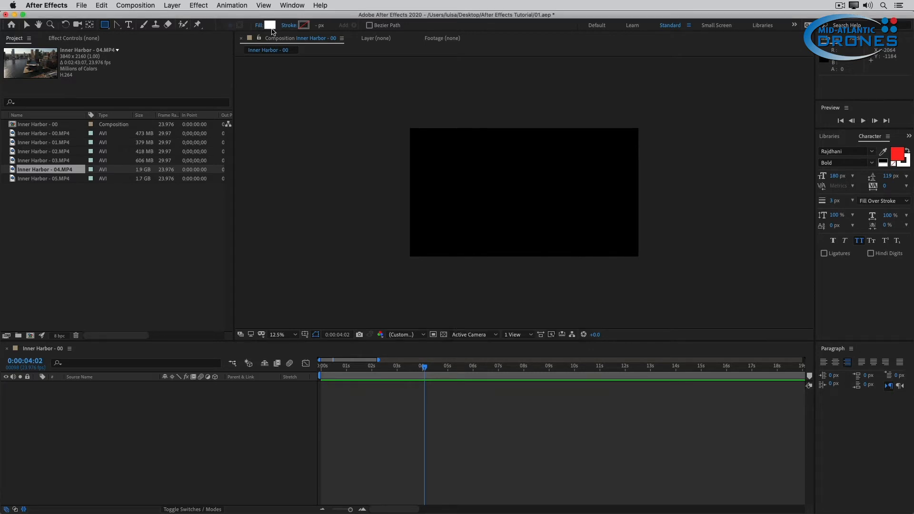
# Change the shape fill color to pure bright red
pyautogui.click(272, 29)
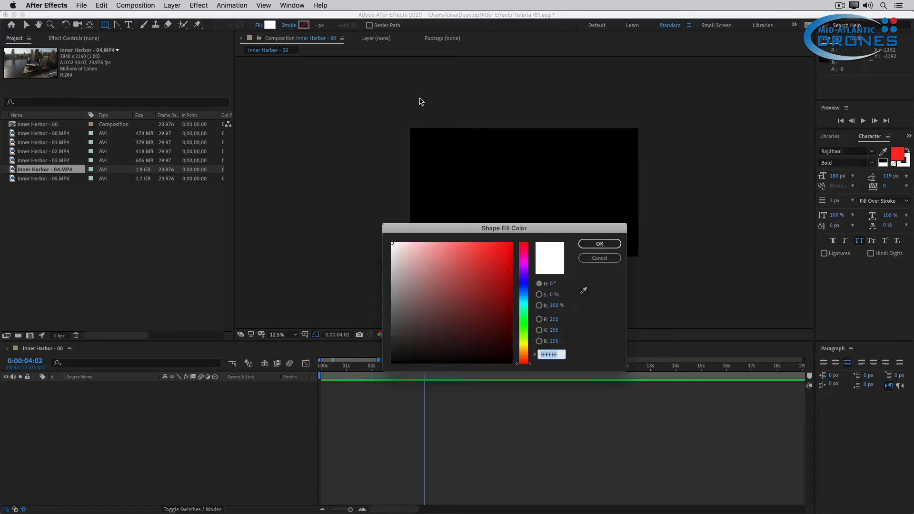
pyautogui.moveTo(499, 259); pyautogui.dragTo(531, 223)
pyautogui.click(600, 244)
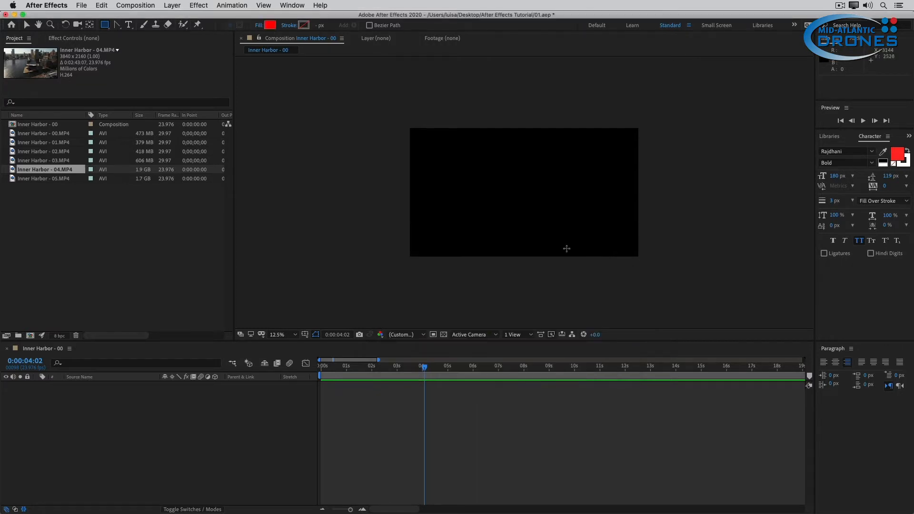
# Draw a thin horizontal bar about 2420 px wide and 157 px tall above the composition's center, and center its anchor point
pyautogui.moveTo(462, 174)
pyautogui.mouseDown()
pyautogui.moveTo(471, 188)
pyautogui.moveTo(610, 183)
pyautogui.mouseUp()
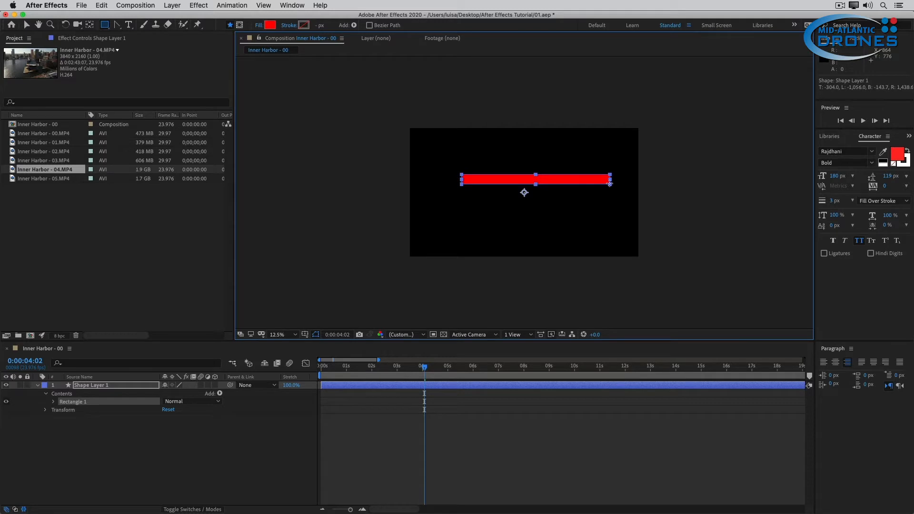
pyautogui.moveTo(609, 183); pyautogui.dragTo(606, 183)
pyautogui.press('super+alt+Home')
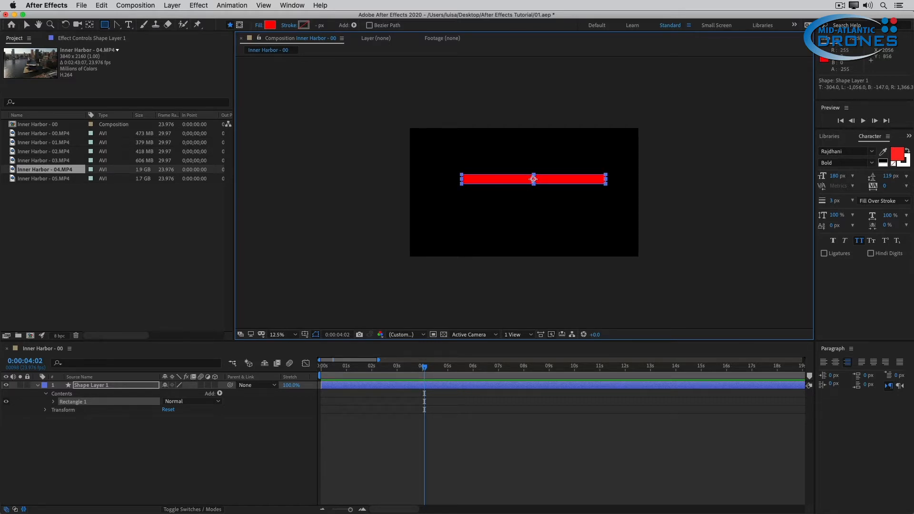
# Move the red bar down about 280 px toward the middle of the composition
pyautogui.click(226, 437)
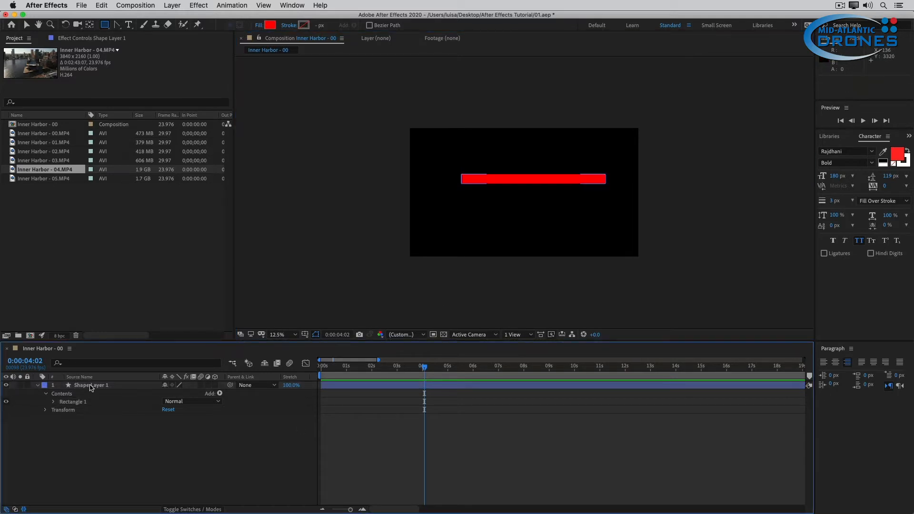
pyautogui.click(90, 387)
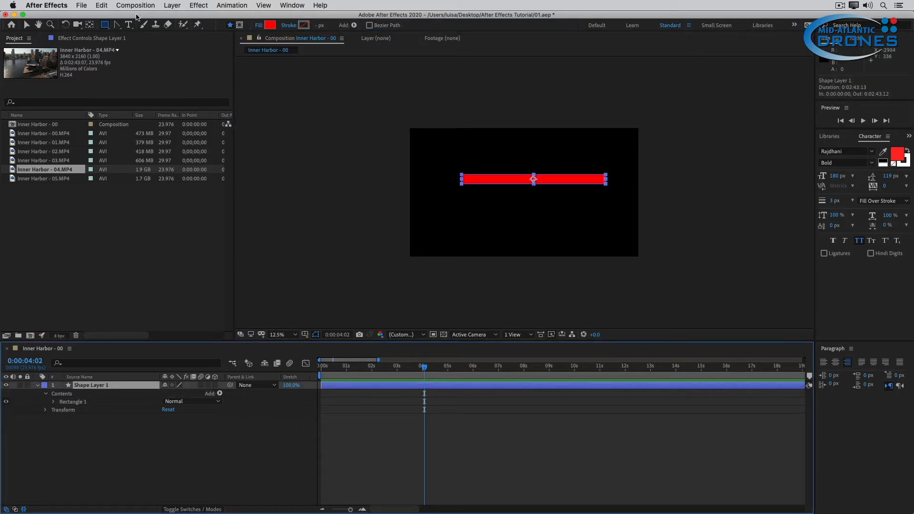
pyautogui.click(26, 25)
pyautogui.click(479, 174)
pyautogui.click(488, 181)
pyautogui.moveTo(488, 181)
pyautogui.mouseDown()
pyautogui.moveTo(495, 214)
pyautogui.moveTo(491, 192)
pyautogui.mouseUp()
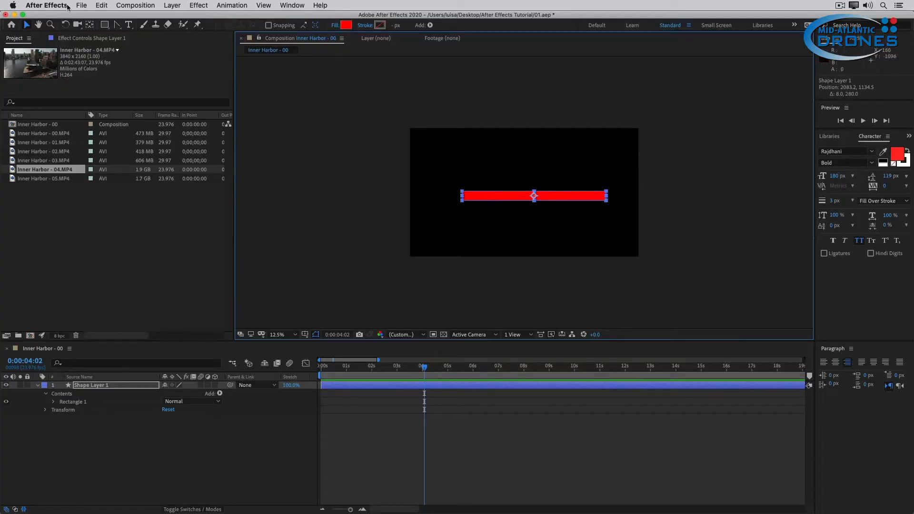
# Check the Center Anchor Point in New Shape Layers option in the General preferences
pyautogui.click(43, 6)
pyautogui.moveTo(51, 35)
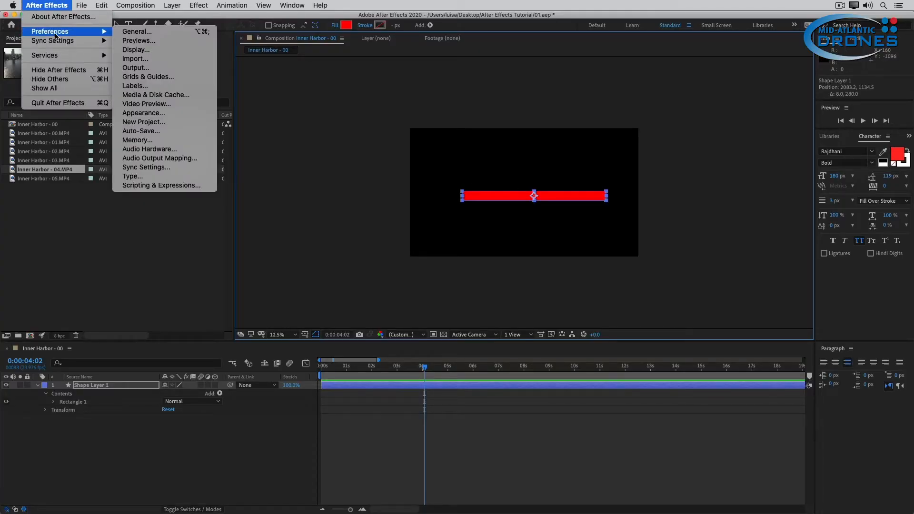
pyautogui.click(174, 34)
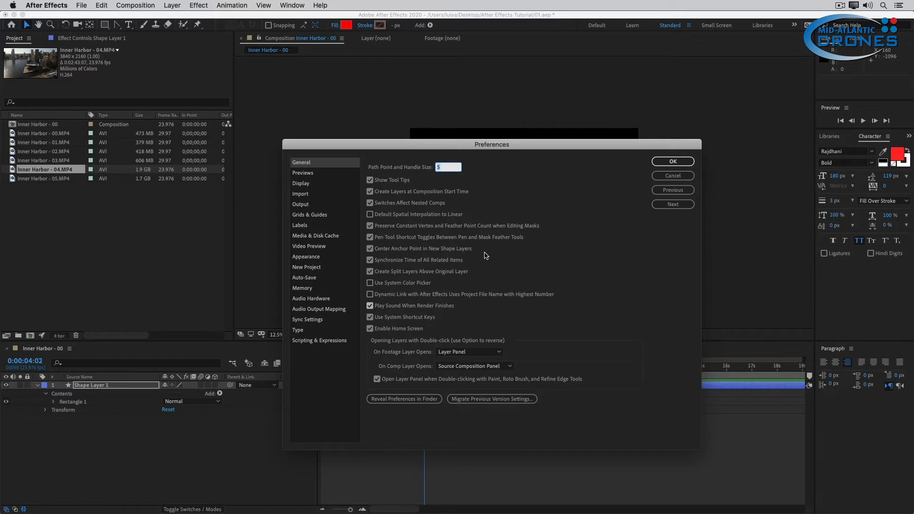
pyautogui.click(681, 162)
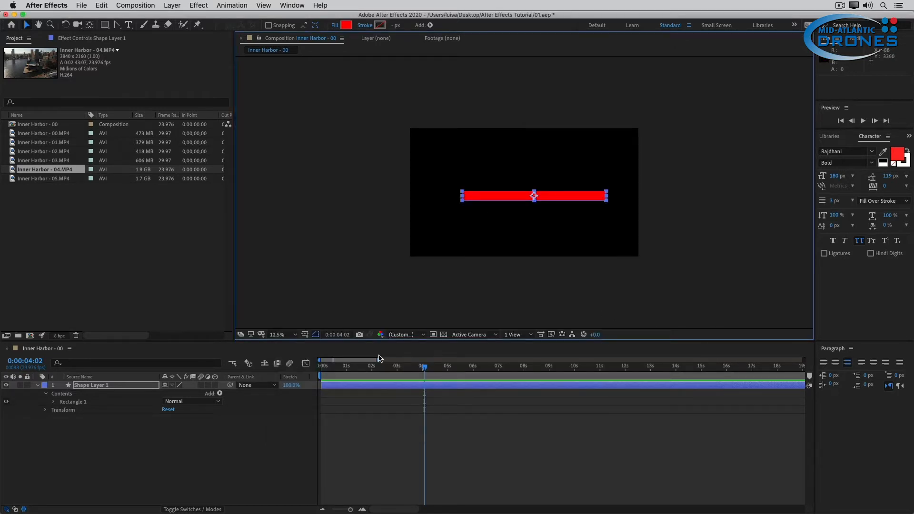
# Add a Rotation keyframe to Shape Layer 1 at 0:00:00:00
pyautogui.moveTo(377, 368); pyautogui.dragTo(260, 384)
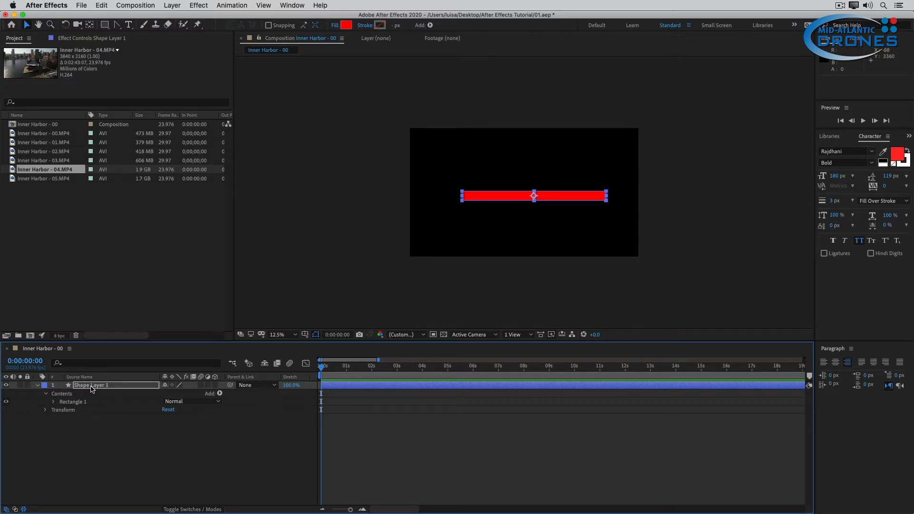
pyautogui.click(92, 388)
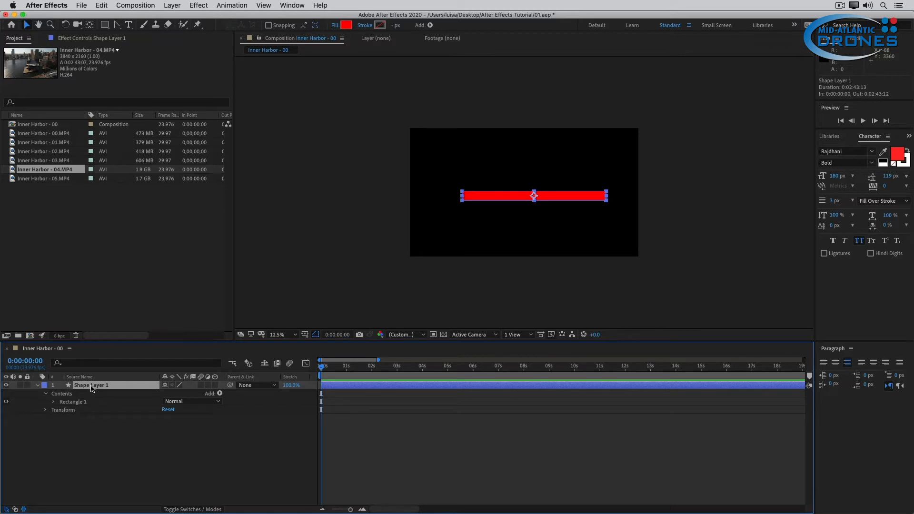
pyautogui.press('r')
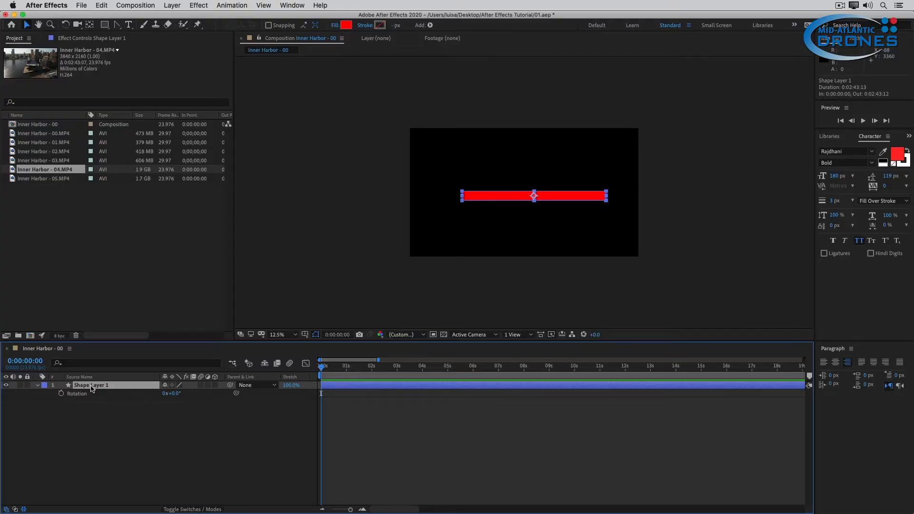
pyautogui.click(61, 393)
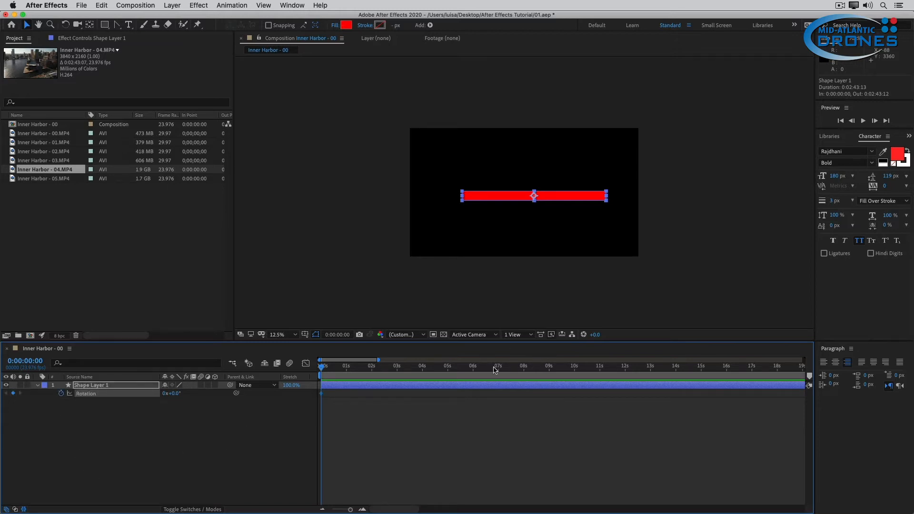
# Set Shape Layer 1's Rotation to 102 full turns (36720°) at the composition's end, 0:02:43:12
pyautogui.moveTo(796, 373); pyautogui.dragTo(771, 376)
pyautogui.press('-')
pyautogui.press('-')
pyautogui.press('-')
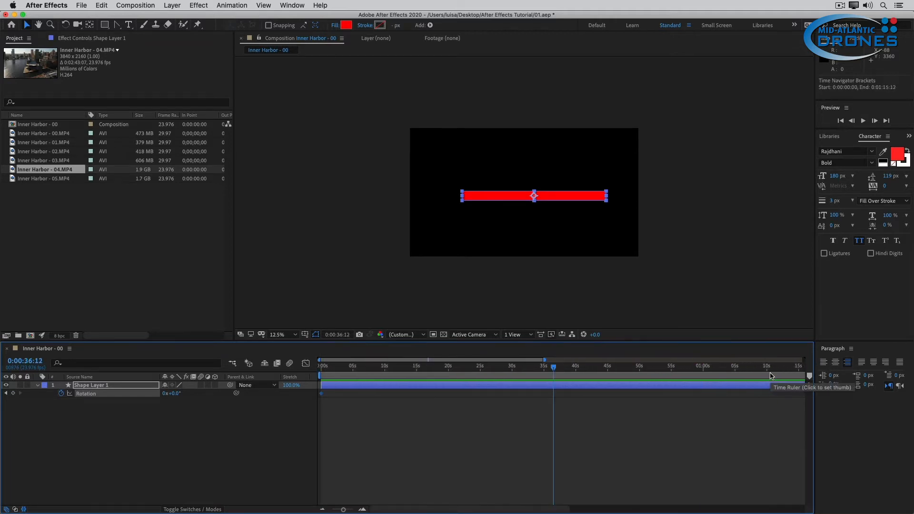
pyautogui.moveTo(771, 376); pyautogui.dragTo(846, 369)
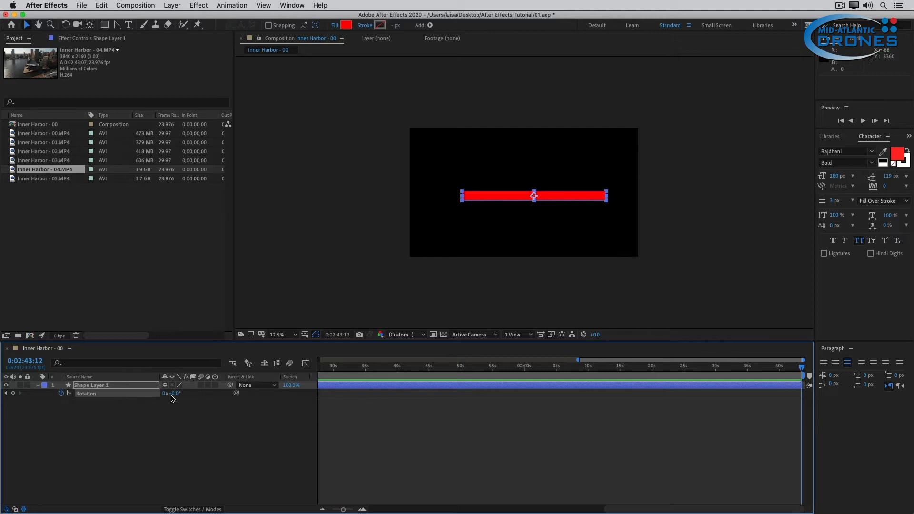
pyautogui.moveTo(164, 393); pyautogui.dragTo(305, 403)
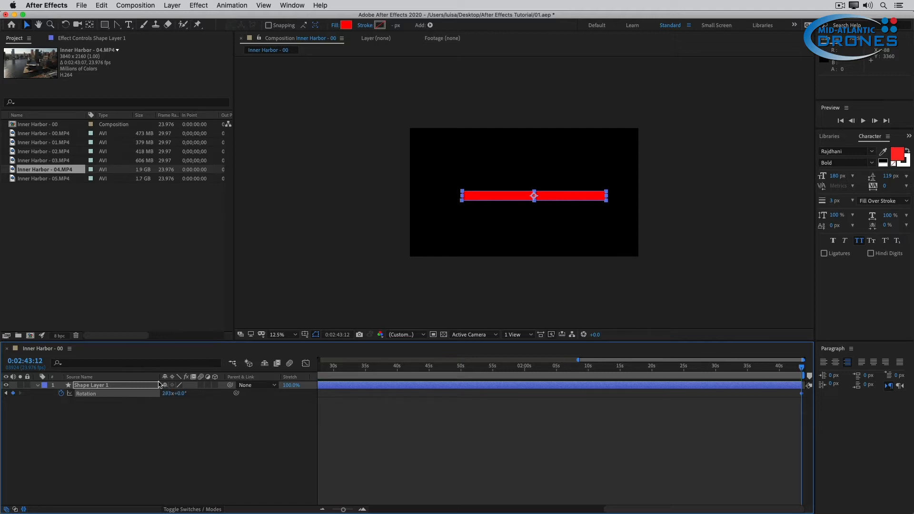
pyautogui.moveTo(169, 394); pyautogui.dragTo(152, 393)
# Show the whole Rotation animation in the Graph Editor as an editable value graph
pyautogui.moveTo(345, 511); pyautogui.dragTo(332, 510)
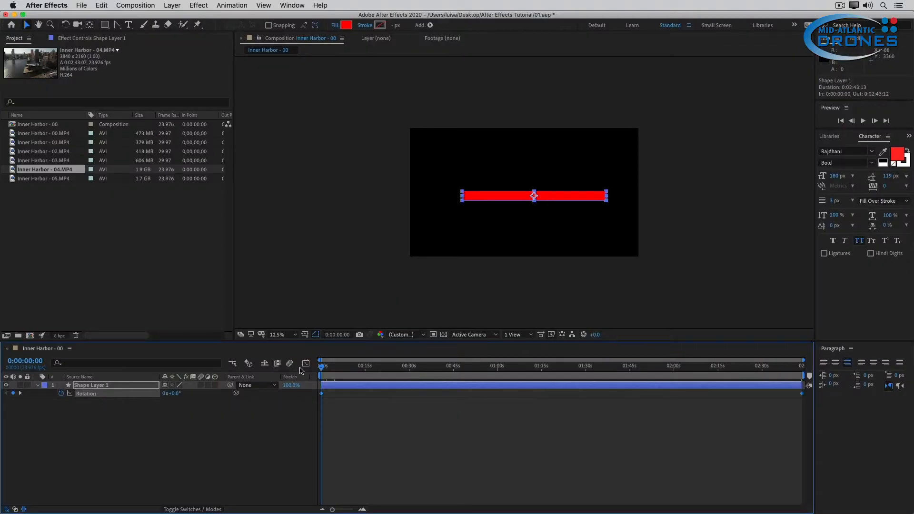
pyautogui.click(305, 363)
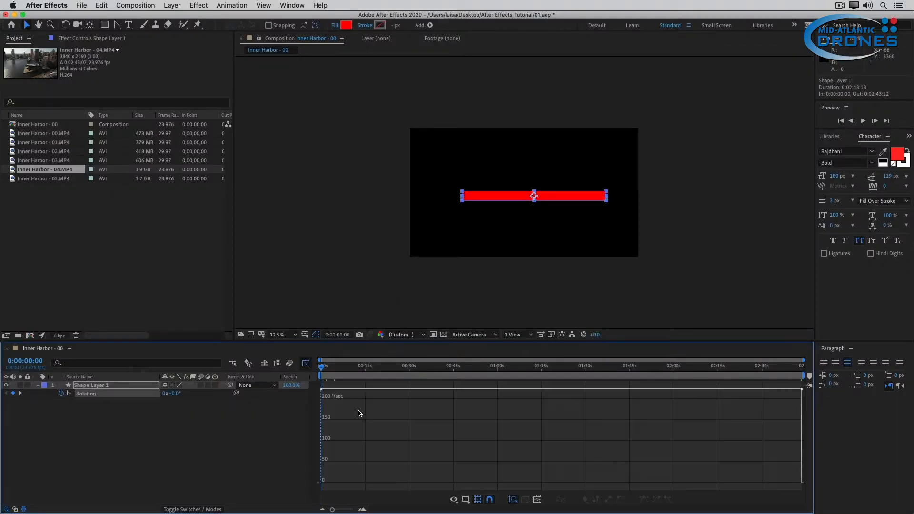
pyautogui.click(466, 500)
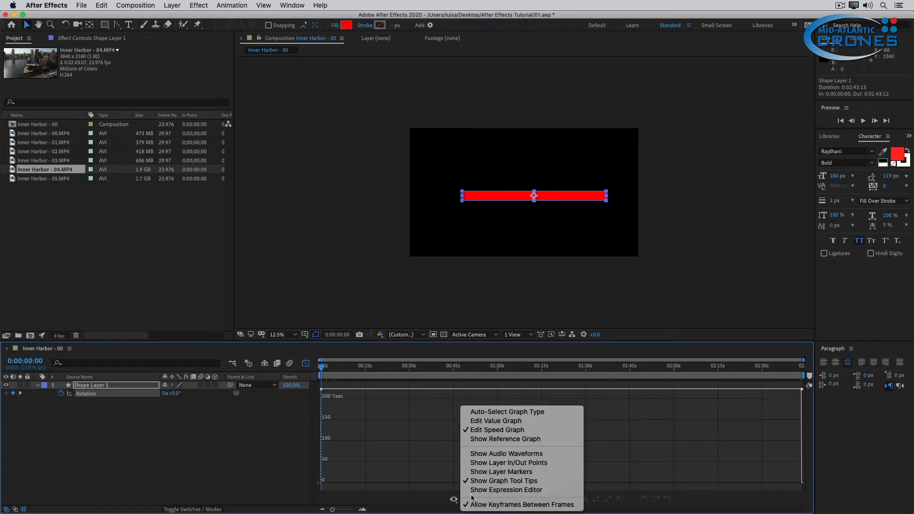
pyautogui.click(540, 421)
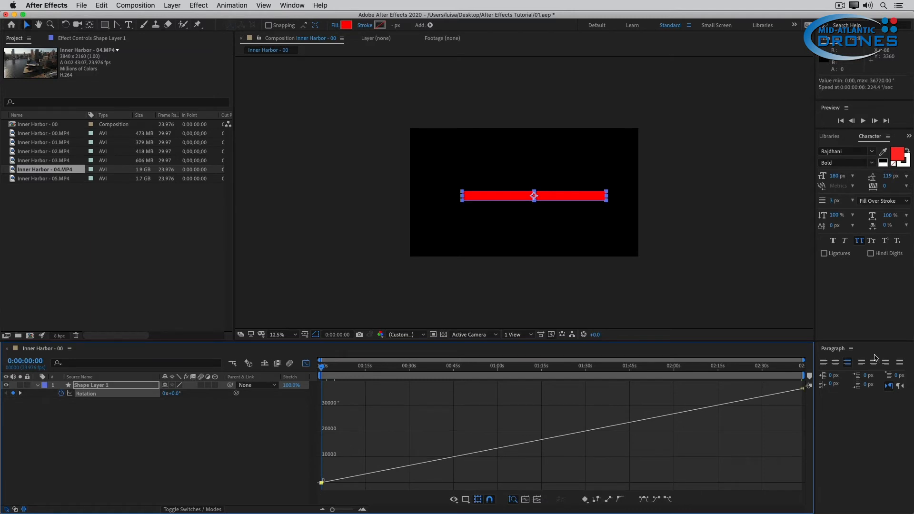
# Apply Easy Ease to both Rotation keyframes of Shape Layer 1
pyautogui.click(85, 397)
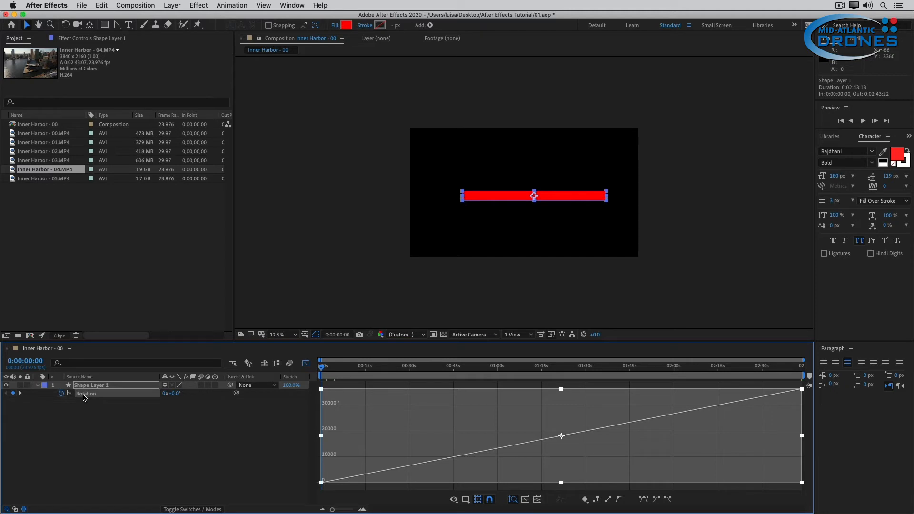
pyautogui.press('F9')
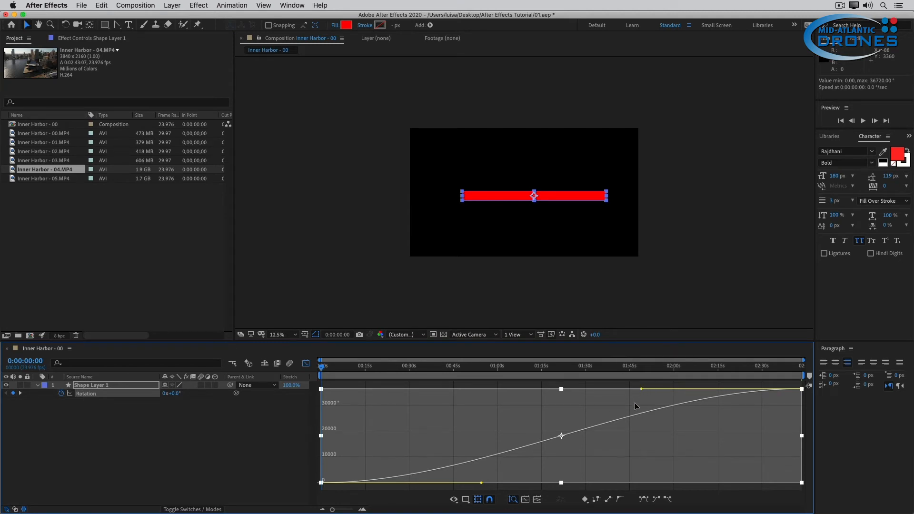
pyautogui.click(739, 387)
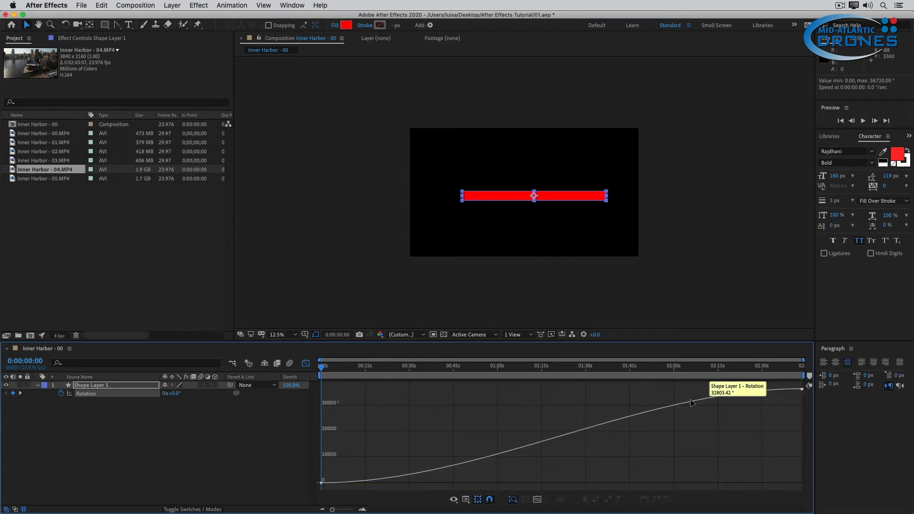
# Reshape the end Rotation keyframe's ease so the curve starts slowly and rises steeply at the end, and preview the spin
pyautogui.click(802, 390)
pyautogui.moveTo(642, 390); pyautogui.dragTo(796, 489)
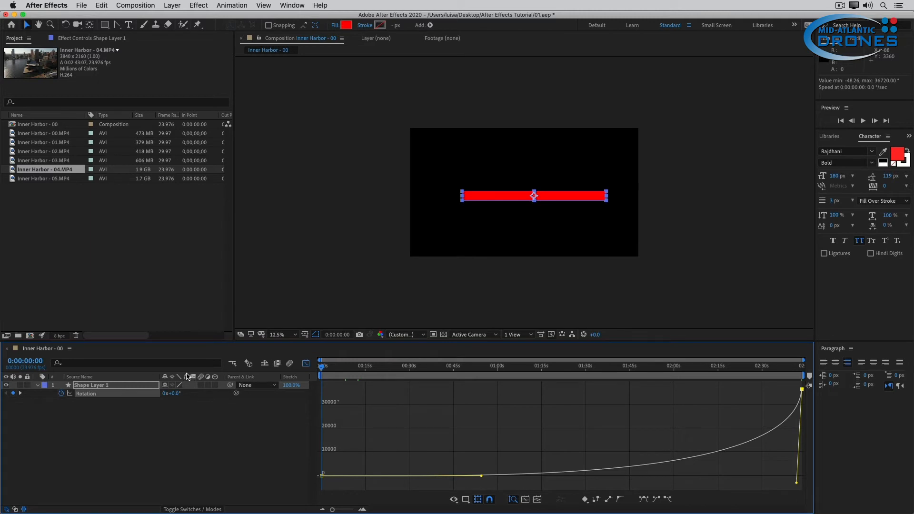
pyautogui.press('space')
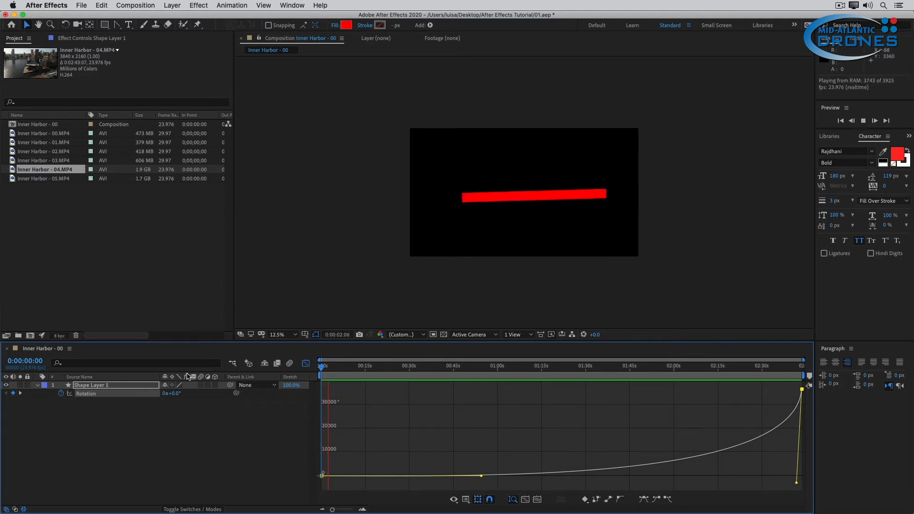
pyautogui.press('space')
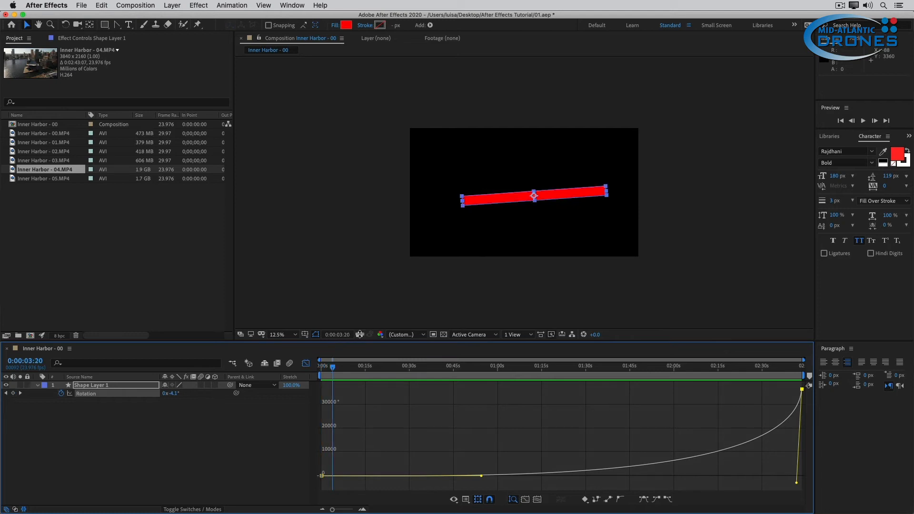
# Raise the end Rotation keyframe to about 481714°, pull its ease handle far down for strong acceleration, and preview from the start
pyautogui.moveTo(802, 389); pyautogui.dragTo(798, 251)
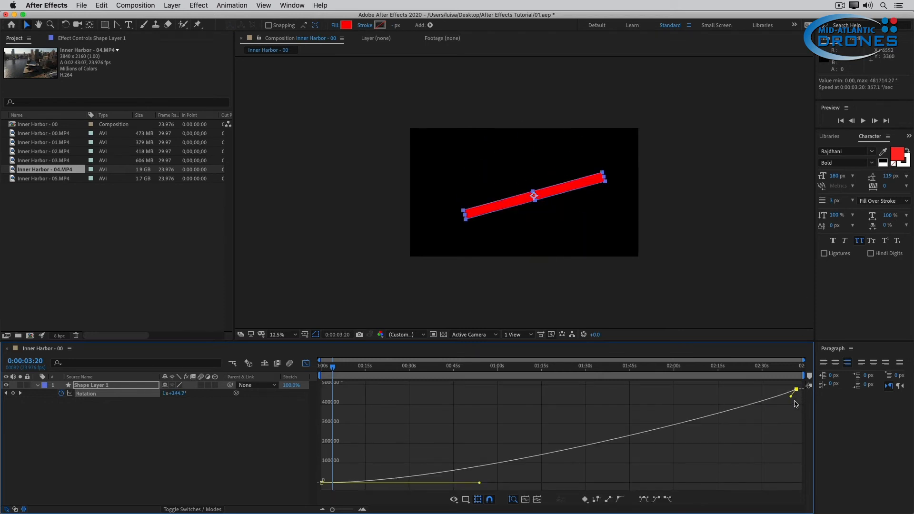
pyautogui.moveTo(791, 397); pyautogui.dragTo(791, 472)
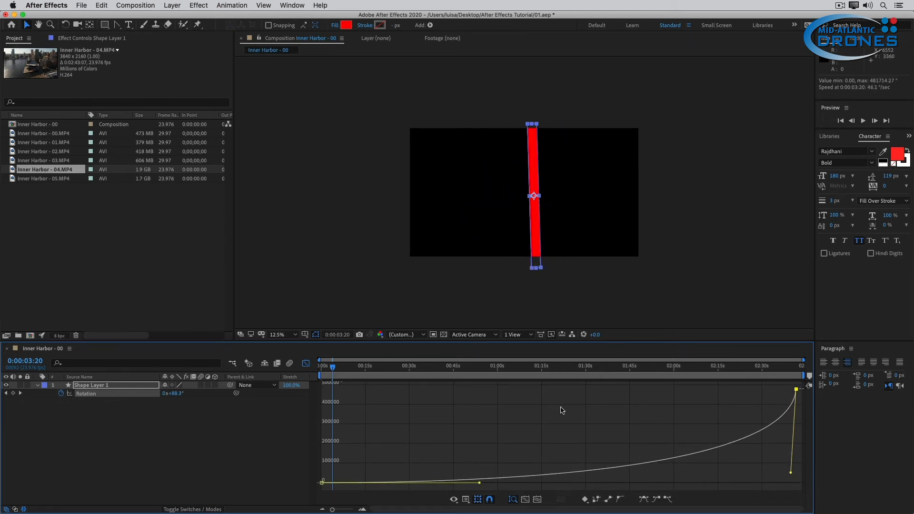
pyautogui.click(319, 373)
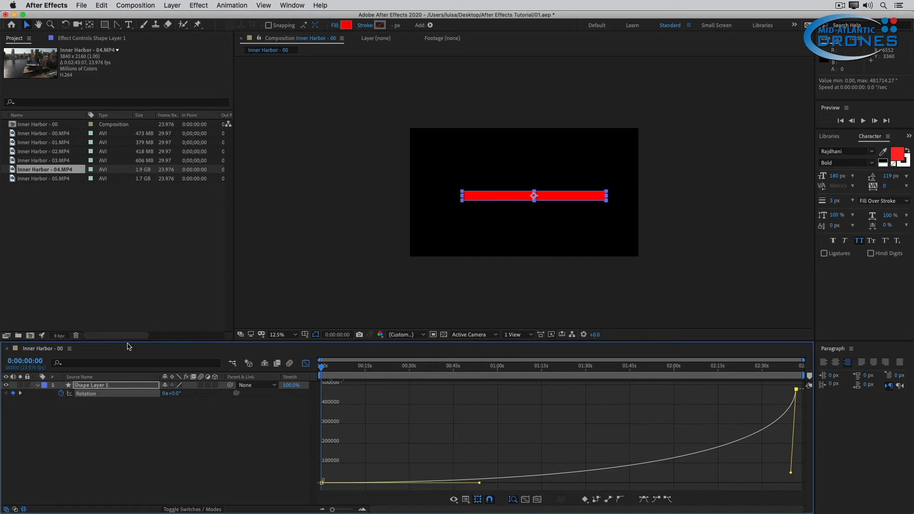
pyautogui.press('space')
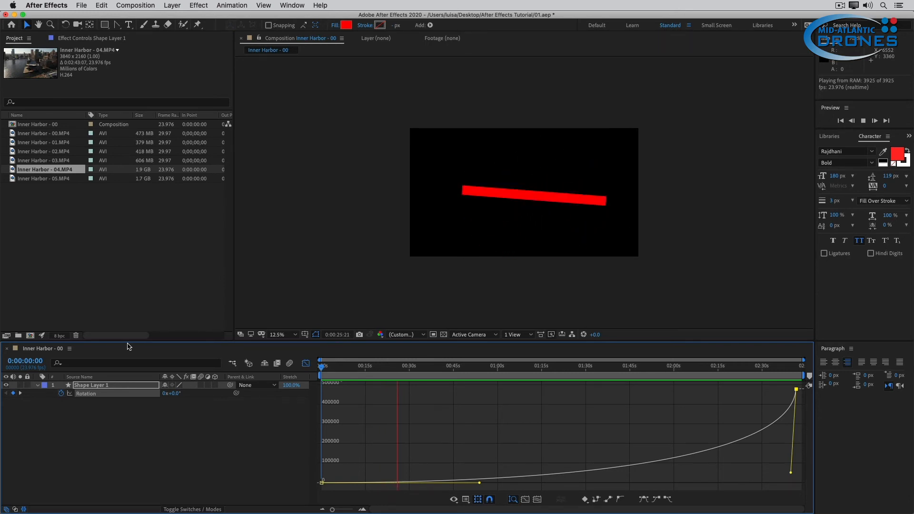
# Move the end Rotation keyframe earlier to about 0:35 at about 513000°, and enable motion blur for Shape Layer 1 and the composition
pyautogui.press('space')
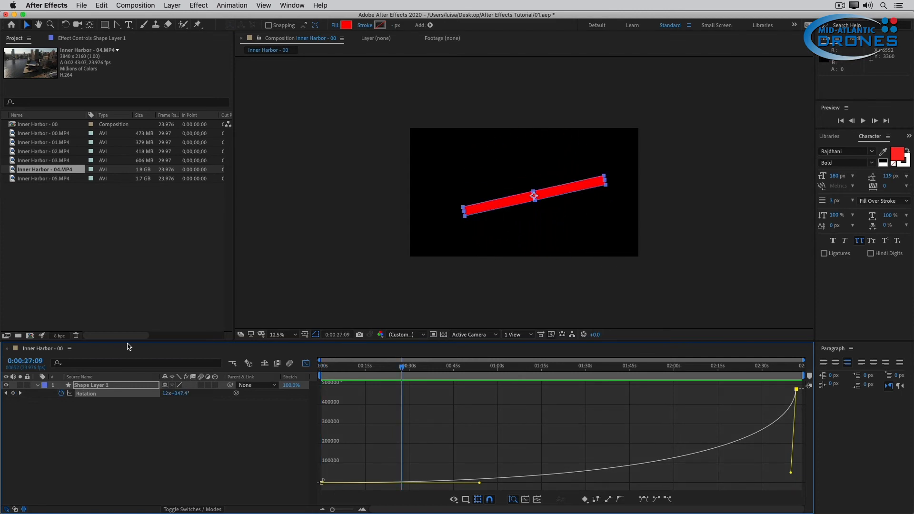
pyautogui.moveTo(796, 390); pyautogui.dragTo(419, 476)
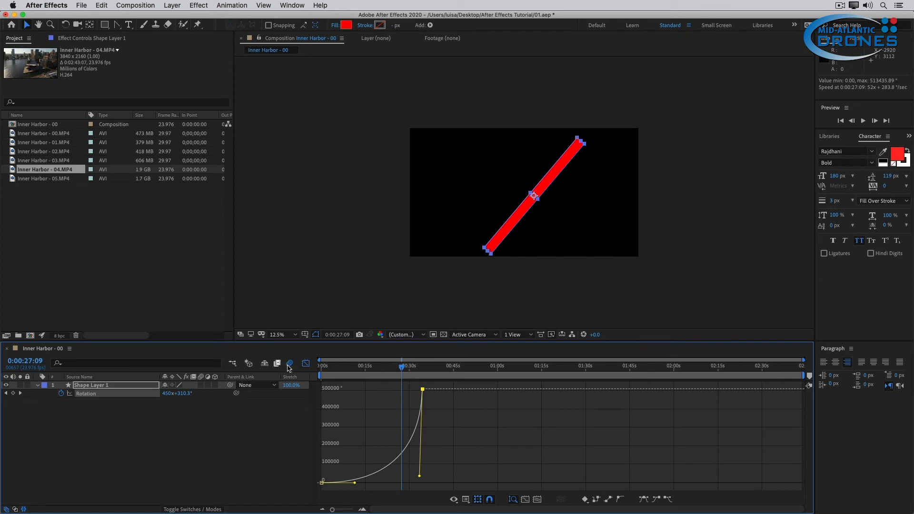
pyautogui.click(290, 364)
pyautogui.click(201, 386)
pyautogui.click(226, 462)
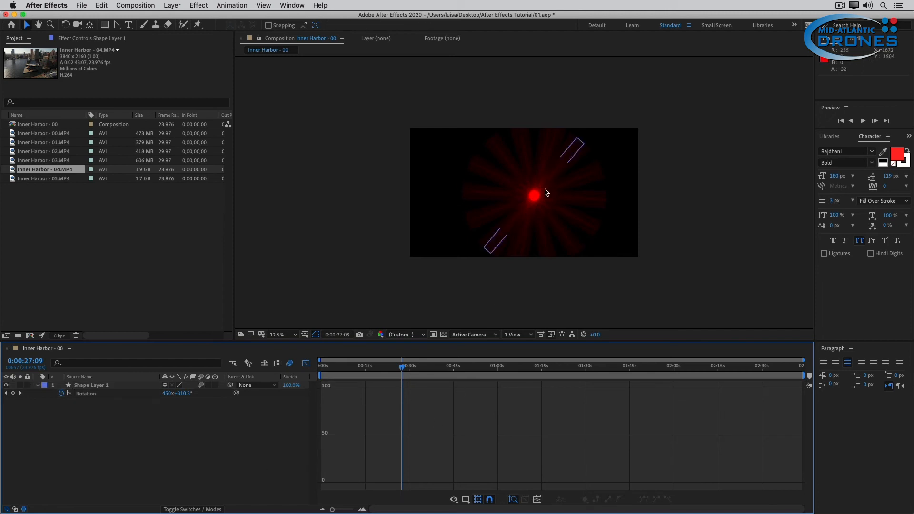
# Move the end Rotation keyframe to about 0:59 and 576000°, angle the start keyframe's ease handle slightly upward, and preview the spin from the start
pyautogui.click(98, 395)
pyautogui.moveTo(423, 392); pyautogui.dragTo(492, 385)
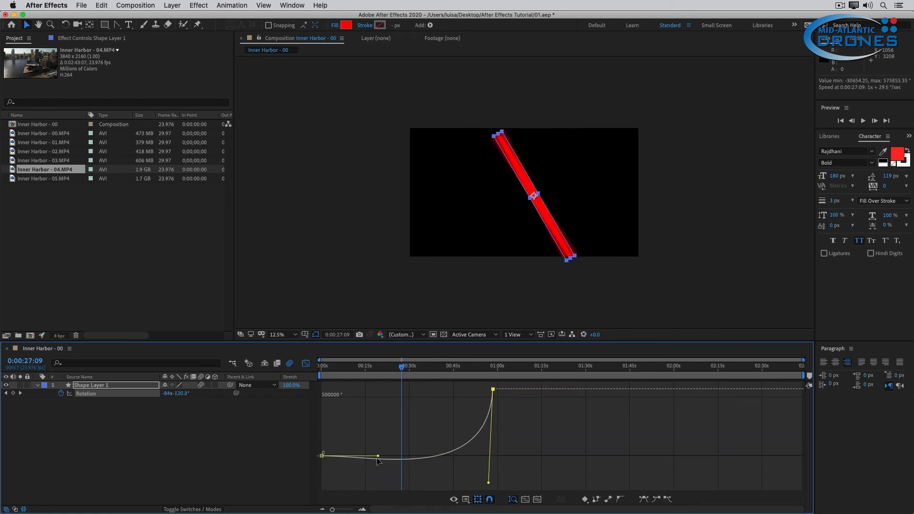
pyautogui.moveTo(377, 457); pyautogui.dragTo(379, 450)
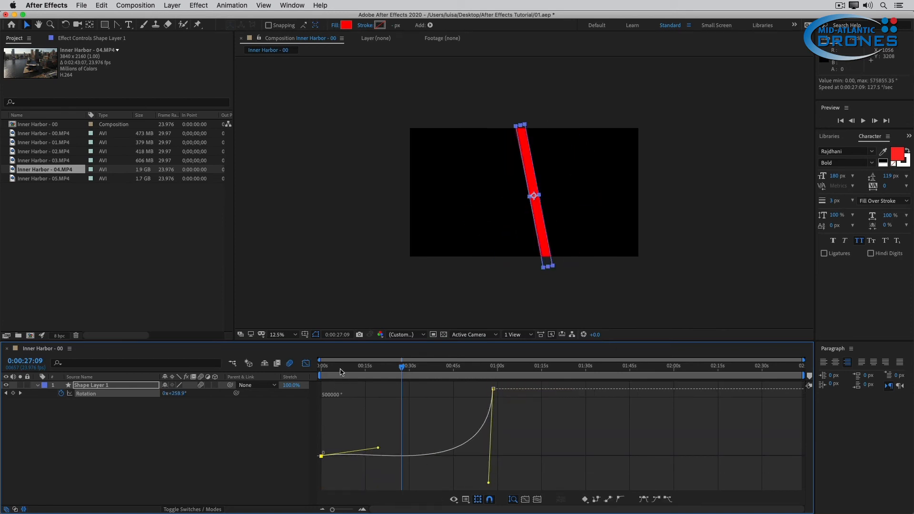
pyautogui.moveTo(341, 370); pyautogui.dragTo(135, 368)
pyautogui.press('space')
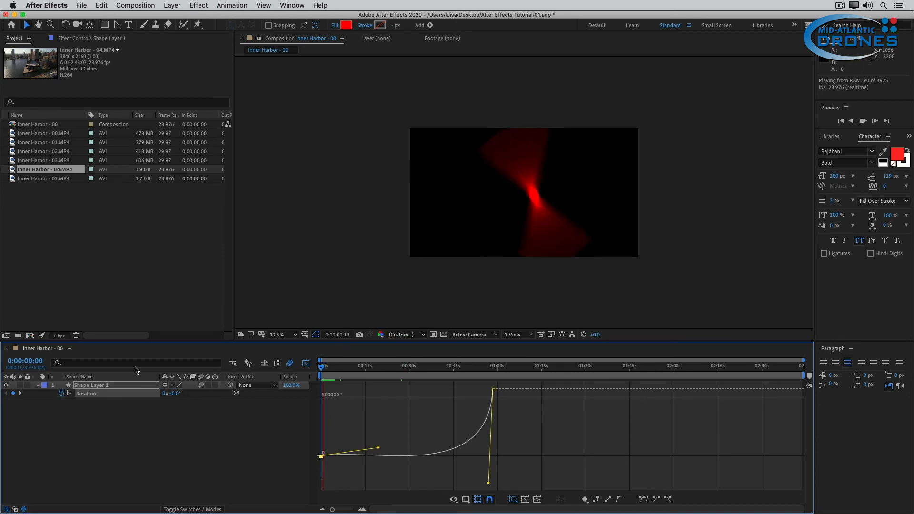